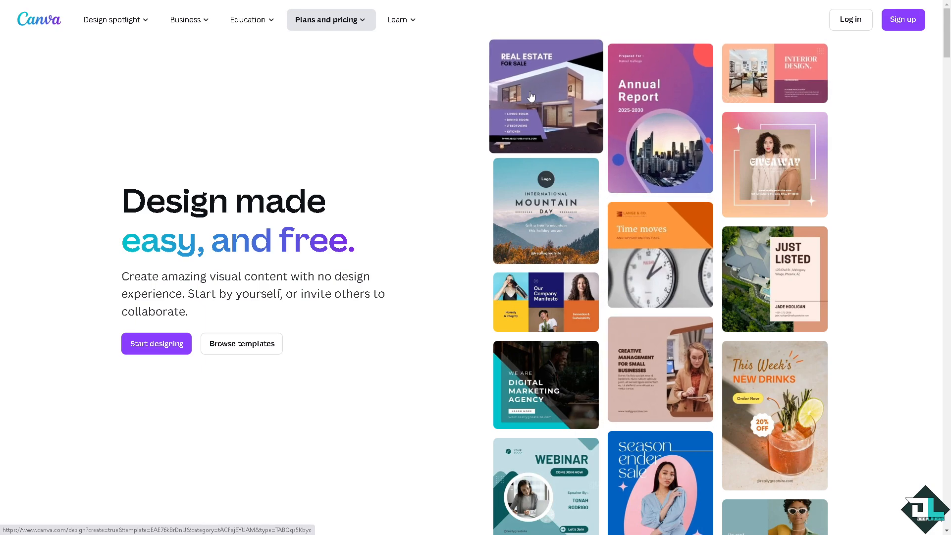
- Browse the YouTube thumbnail and Social Media template categories
left_click(908, 21)
left_click(490, 301)
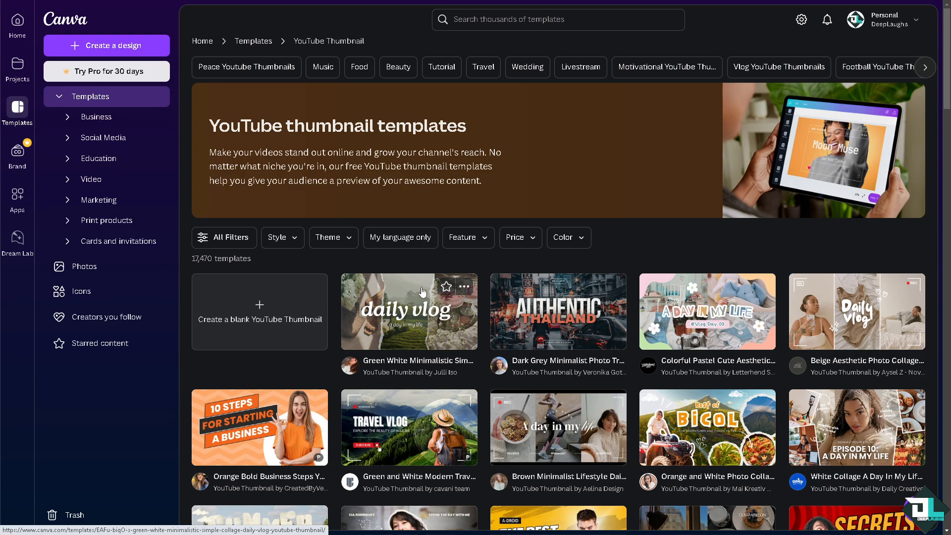
scroll(424, 293, "down", 3)
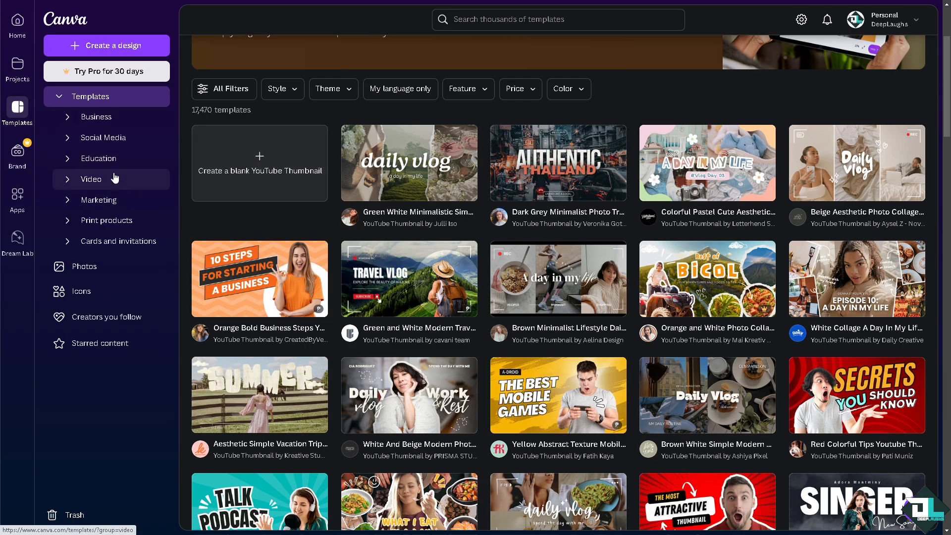
left_click(95, 144)
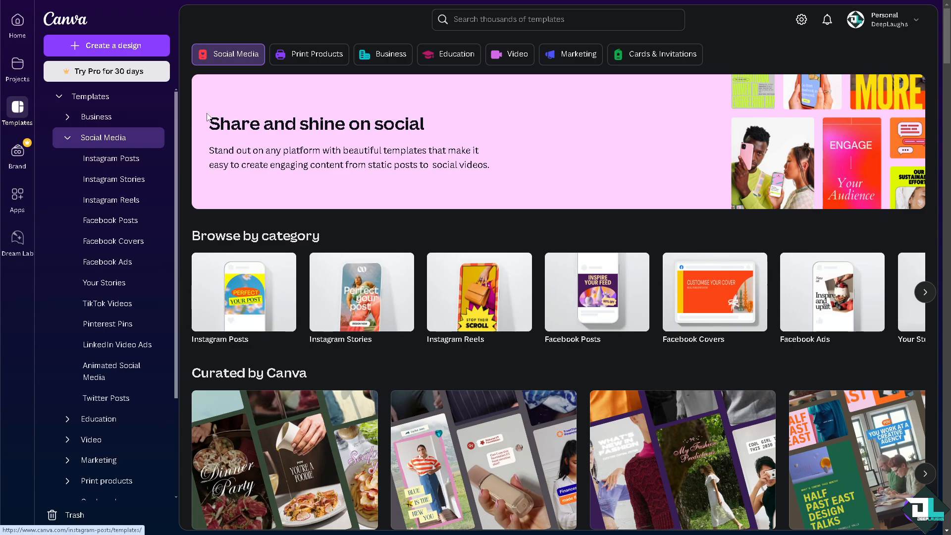
scroll(443, 266, "down", 4)
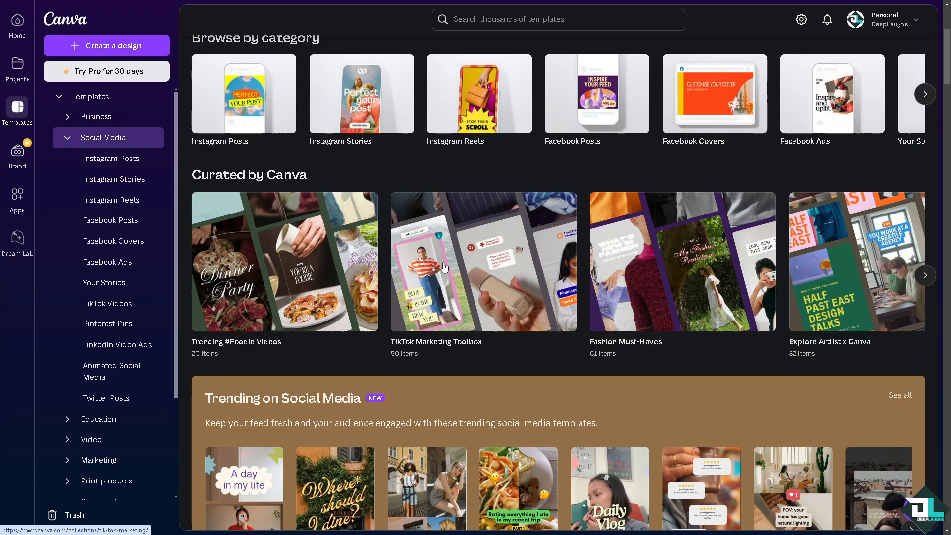
scroll(609, 262, "up", 3)
left_click(925, 243)
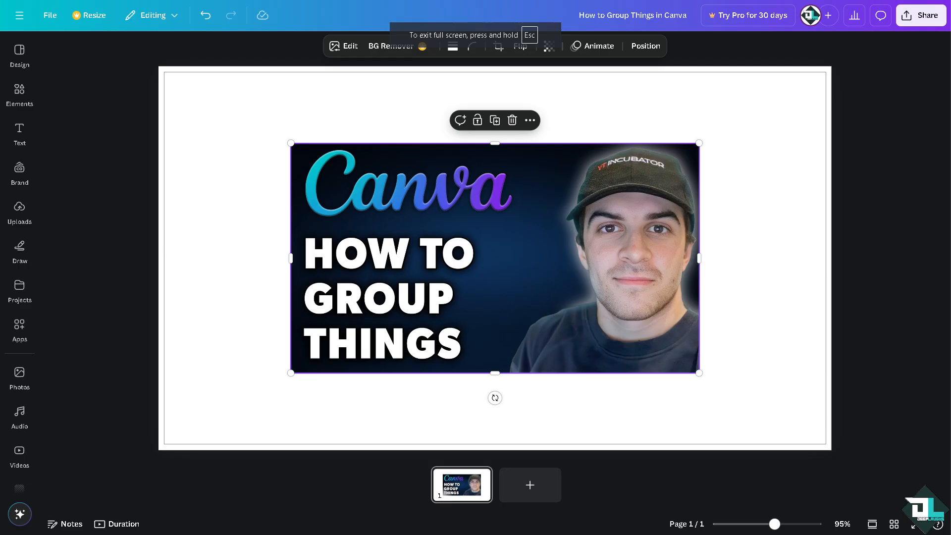
- Shift the thumbnail image up and left, then add a desktop monitor frame from Elements beside it and resize it
left_click_drag(357, 206, 275, 172)
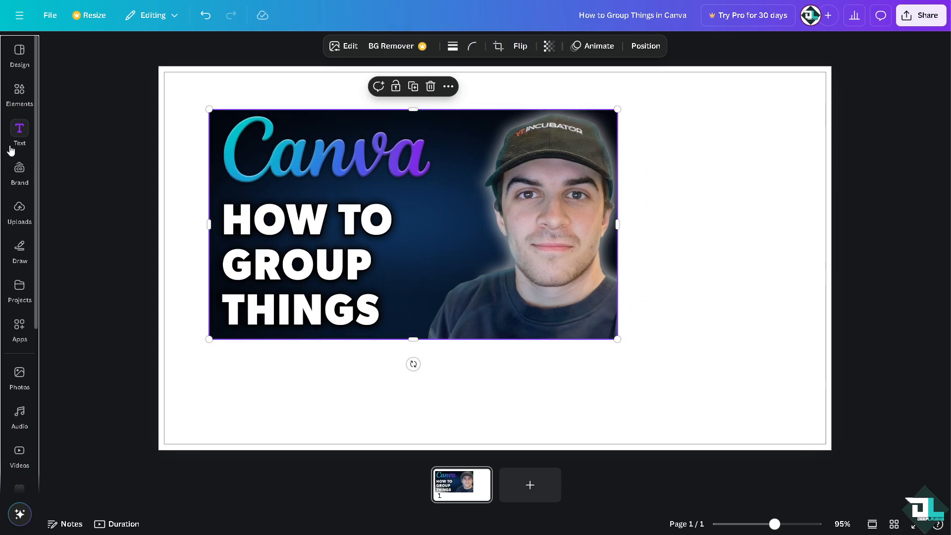
left_click(23, 91)
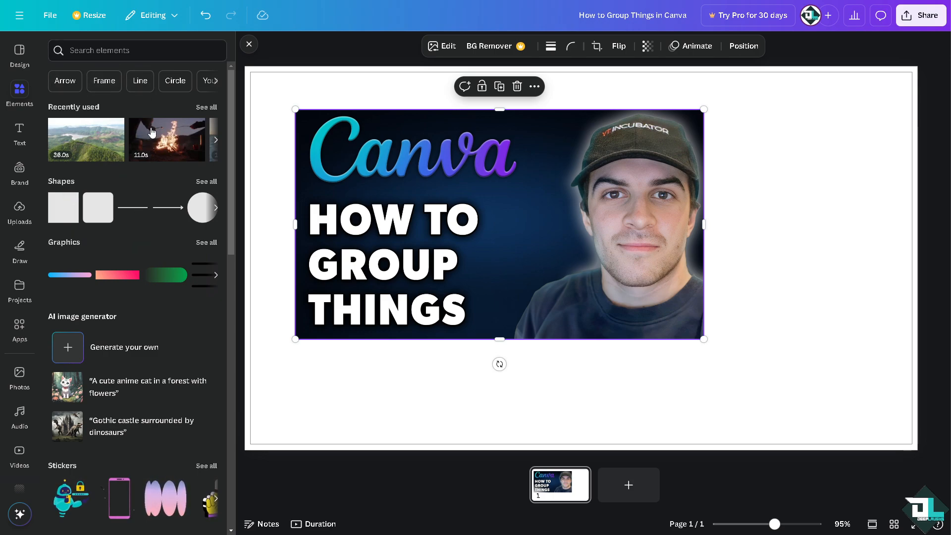
left_click(207, 181)
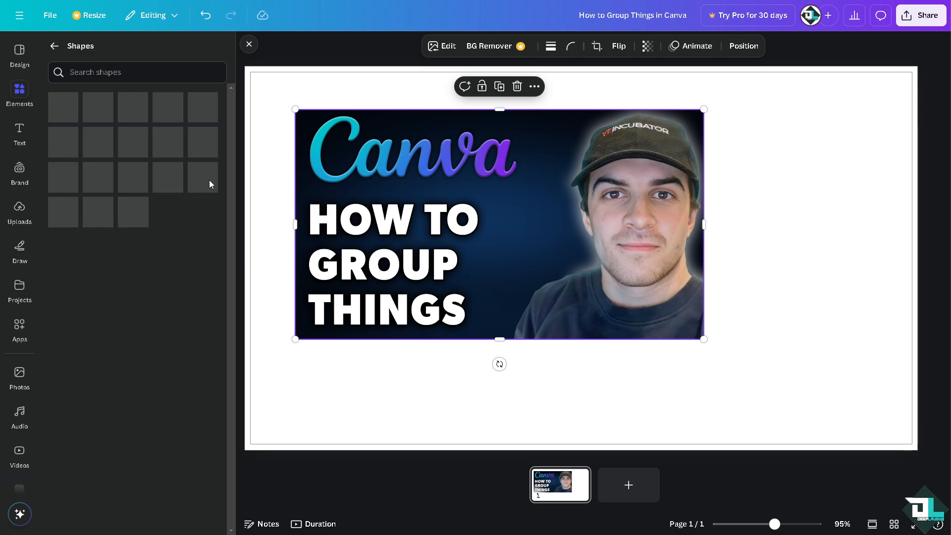
scroll(152, 175, "down", 1)
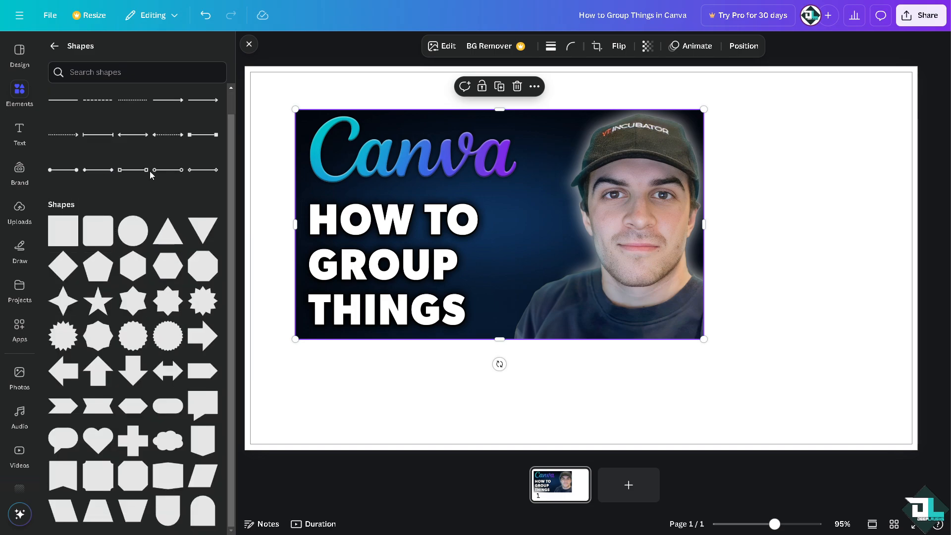
left_click(54, 50)
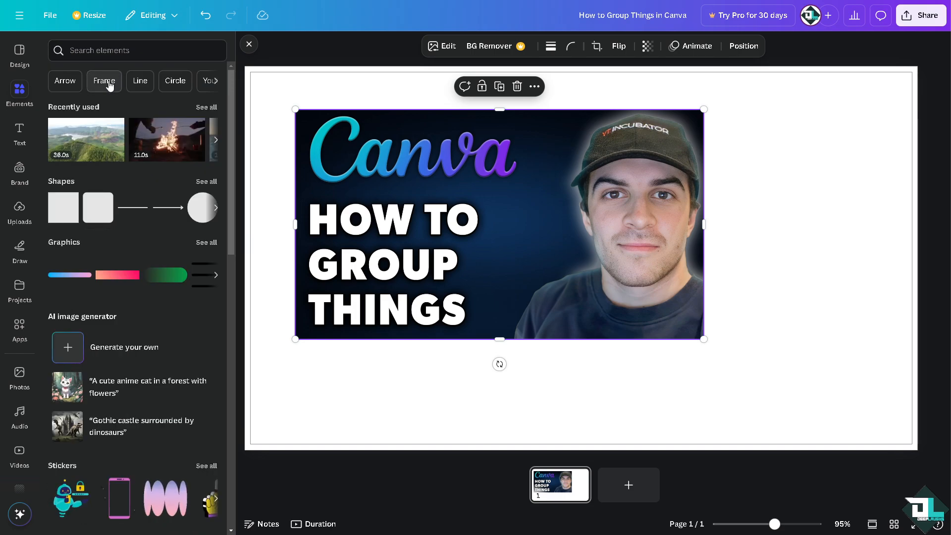
left_click(105, 81)
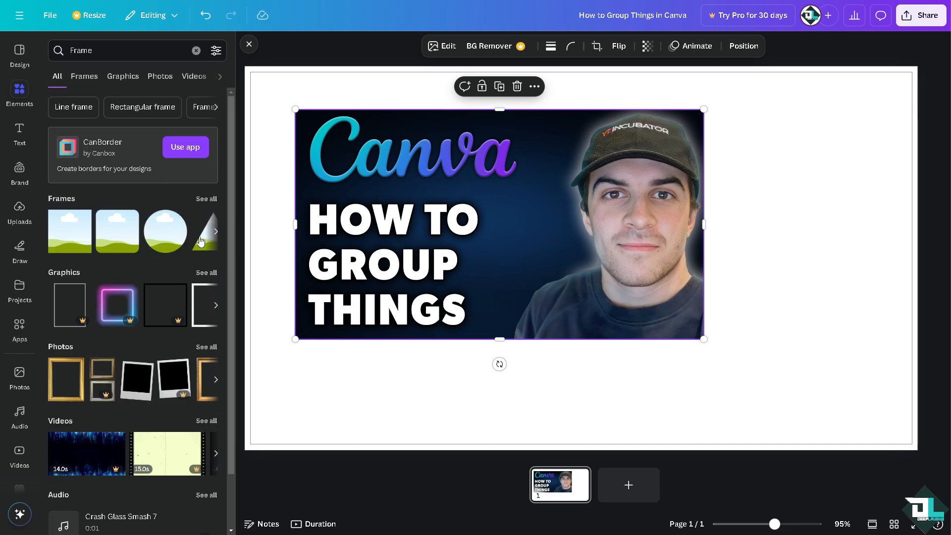
left_click(207, 199)
scroll(177, 375, "down", 10)
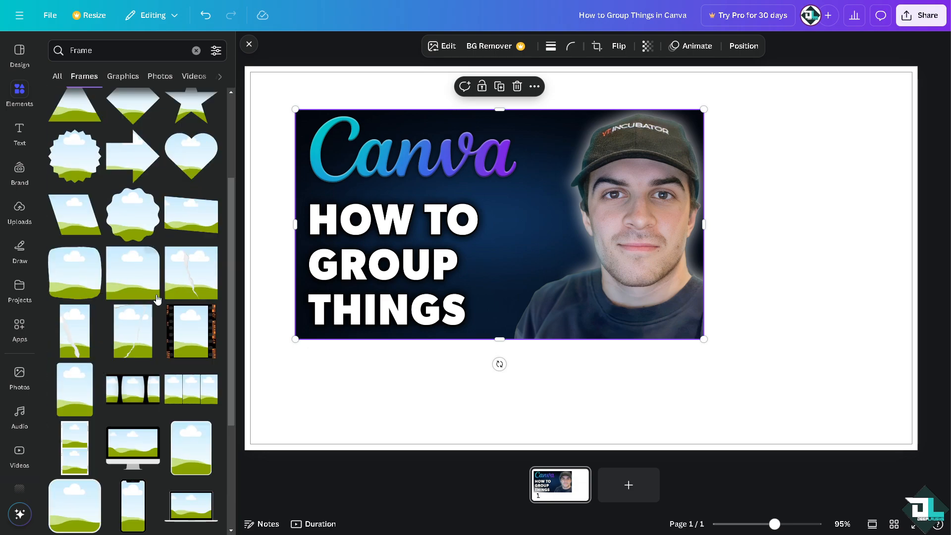
left_click_drag(130, 268, 771, 243)
left_click_drag(571, 177, 563, 174)
left_click_drag(842, 298, 738, 270)
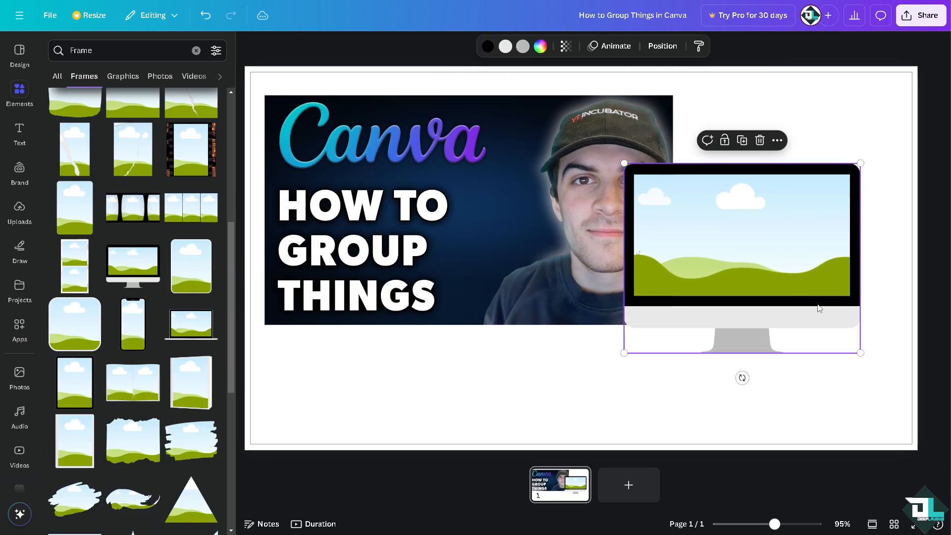
- Arrange the thumbnail in the top-left corner and shrink the monitor frame into the top-right area
left_click_drag(861, 353, 792, 298)
left_click_drag(730, 229, 786, 163)
left_click_drag(556, 165, 543, 143)
left_click_drag(747, 157, 729, 139)
left_click_drag(833, 210, 816, 197)
- Add a phone frame and place it along the canvas's right edge
left_click(133, 325)
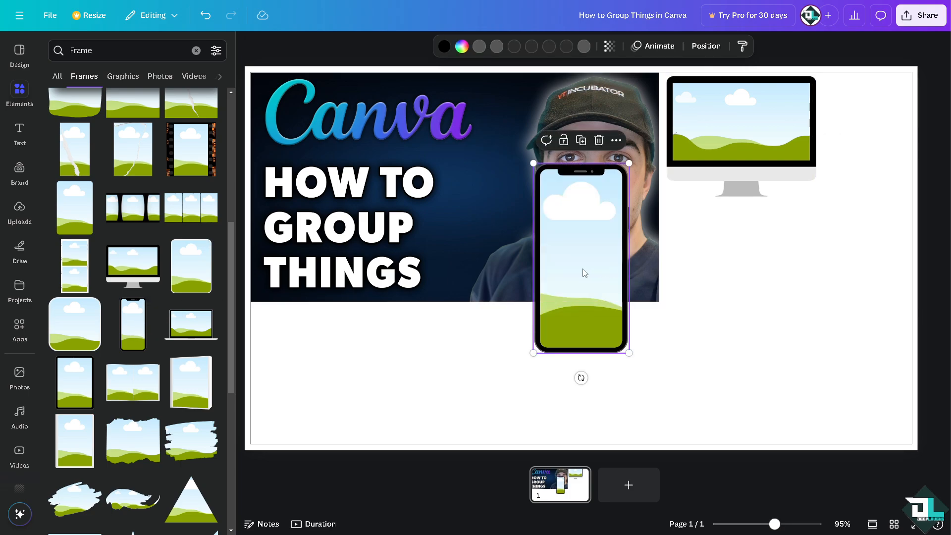
left_click_drag(585, 273, 865, 182)
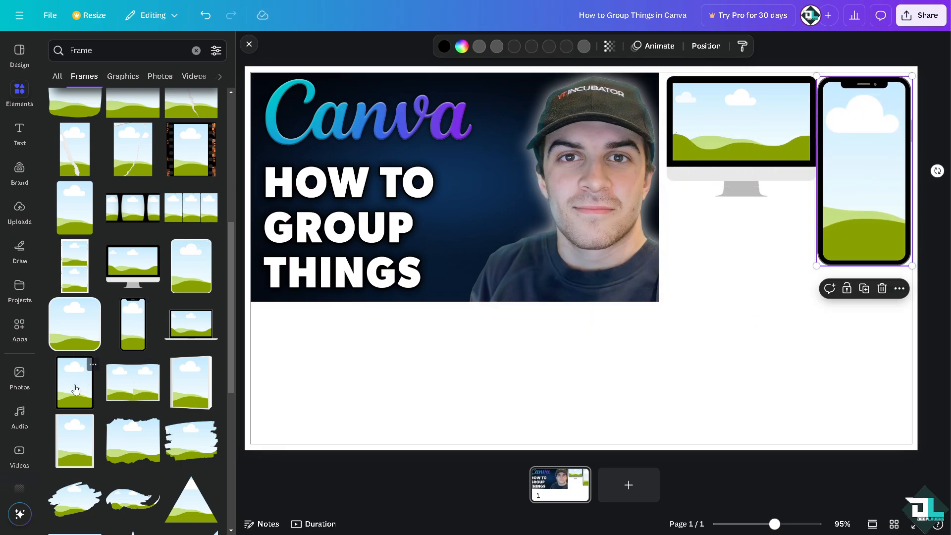
- Add a tablet frame, position it below the monitor and enlarge it
left_click_drag(650, 162, 628, 196)
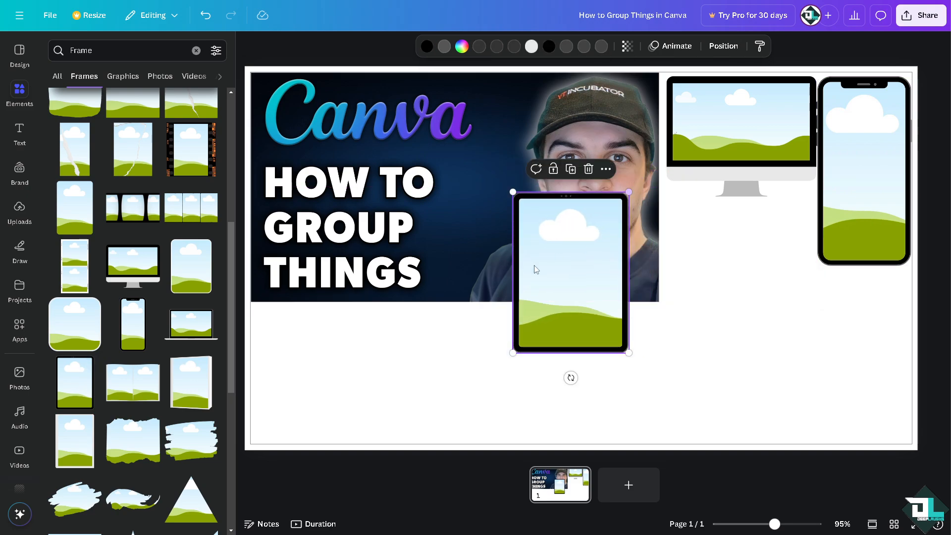
left_click_drag(533, 269, 688, 278)
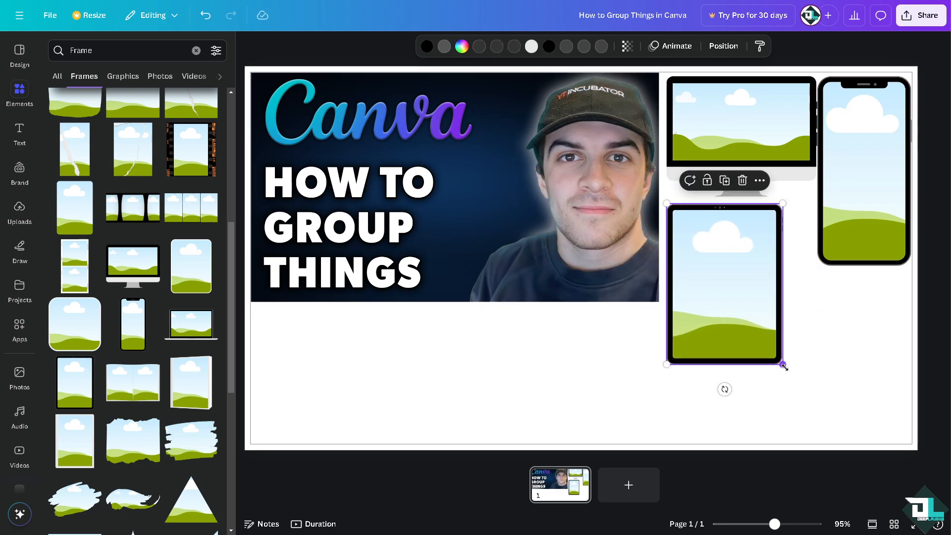
left_click_drag(784, 366, 814, 407)
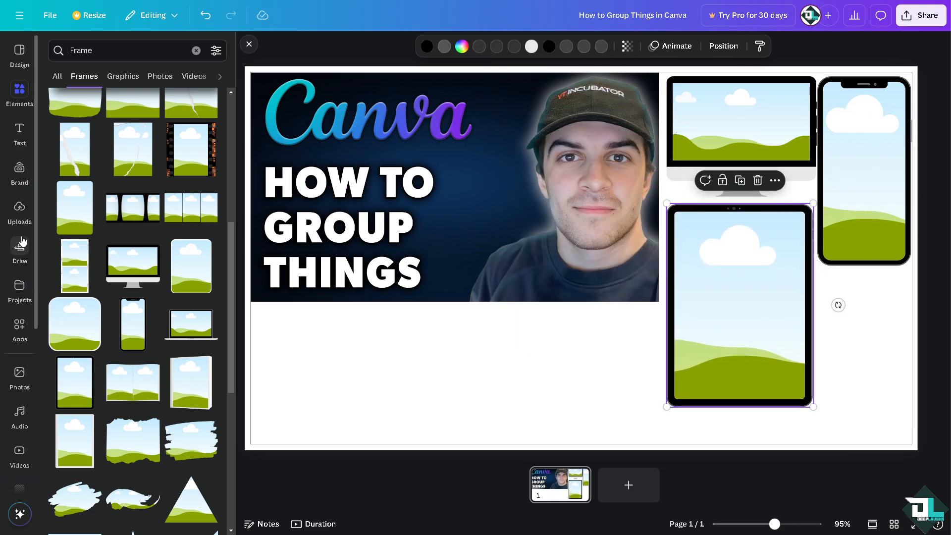
- Add the BOO! text combination and set its font size to 50
left_click(20, 132)
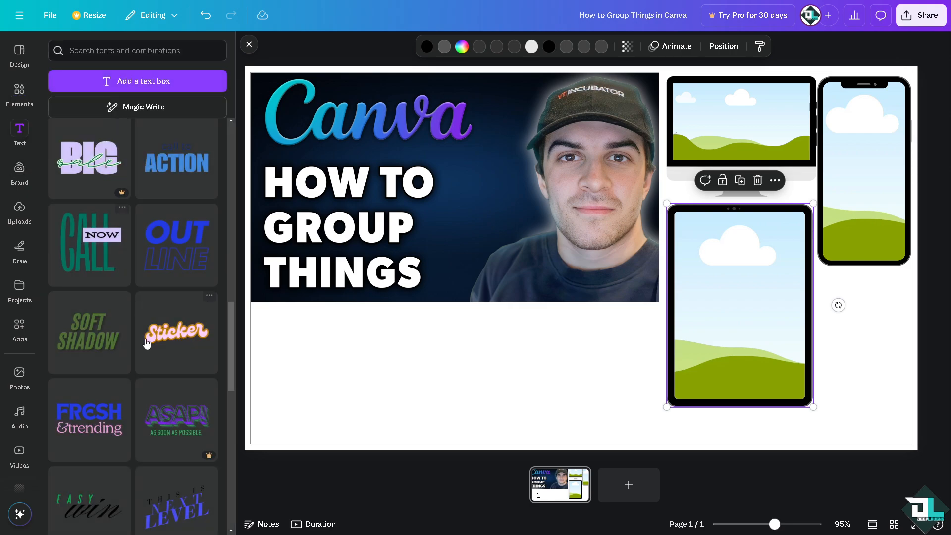
scroll(146, 343, "down", 10)
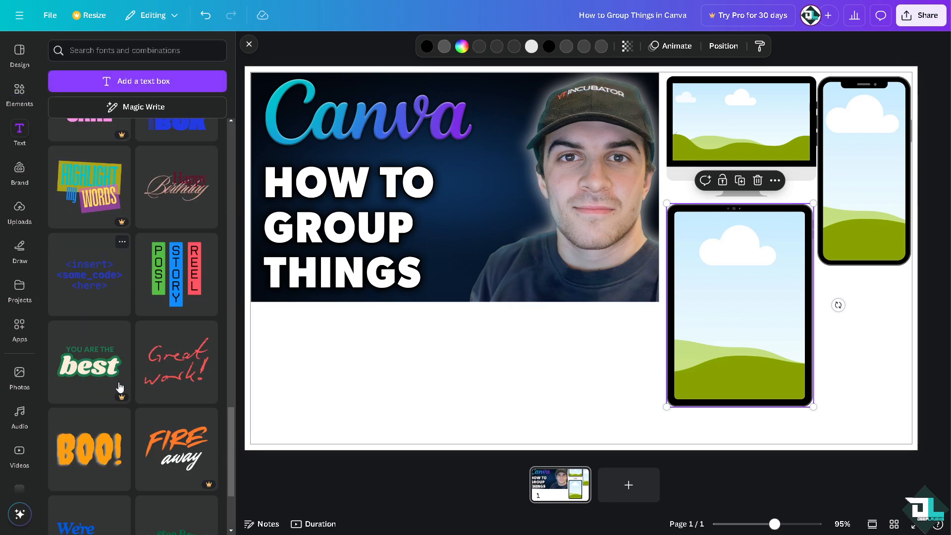
left_click(94, 445)
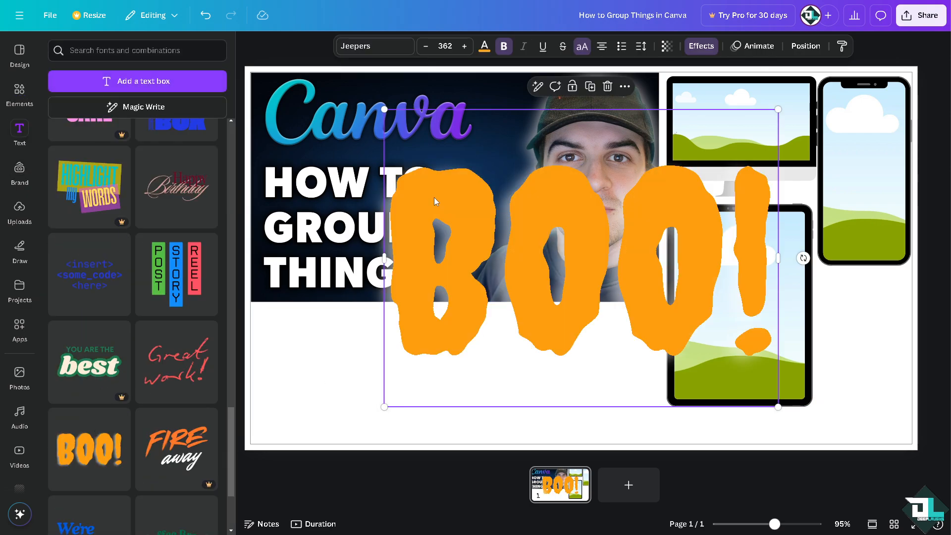
left_click(424, 203)
key("ctrl+a")
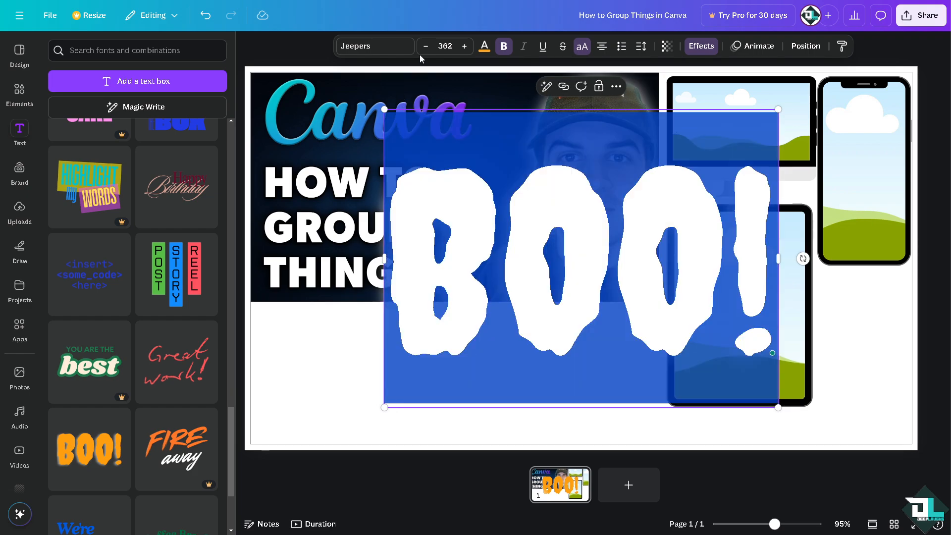
left_click(446, 46)
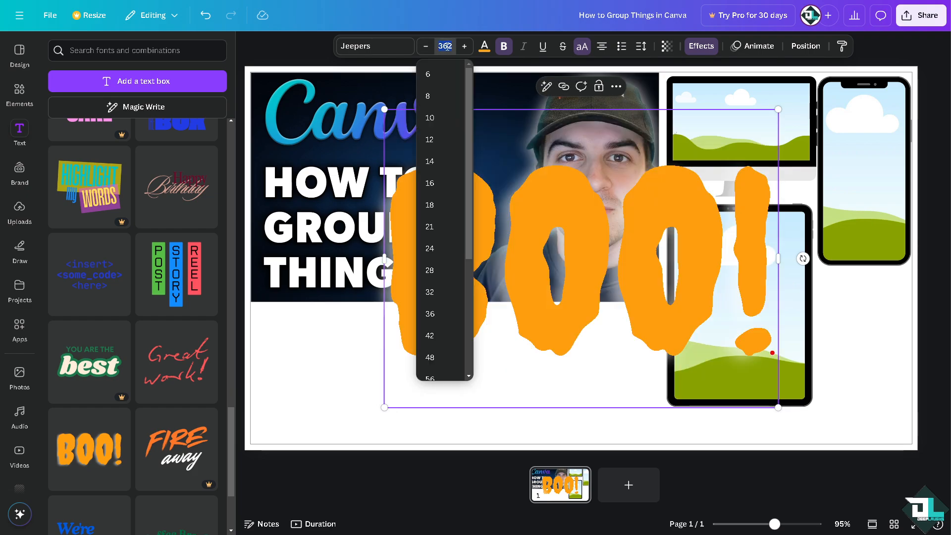
key("Return")
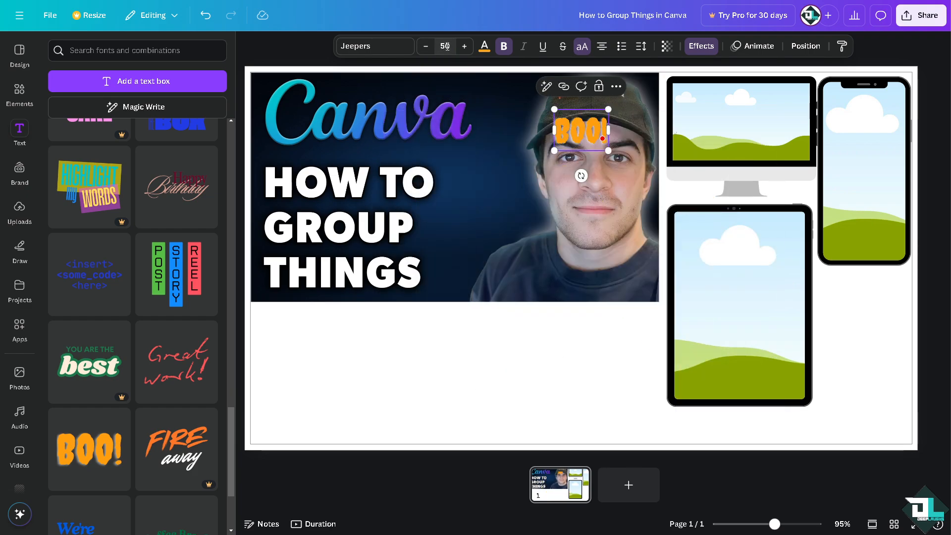
- Paste 'How to Group Things in Canva' as the text and move it below the thumbnail
type("HOW TO GROUP THINGS IN CANVA")
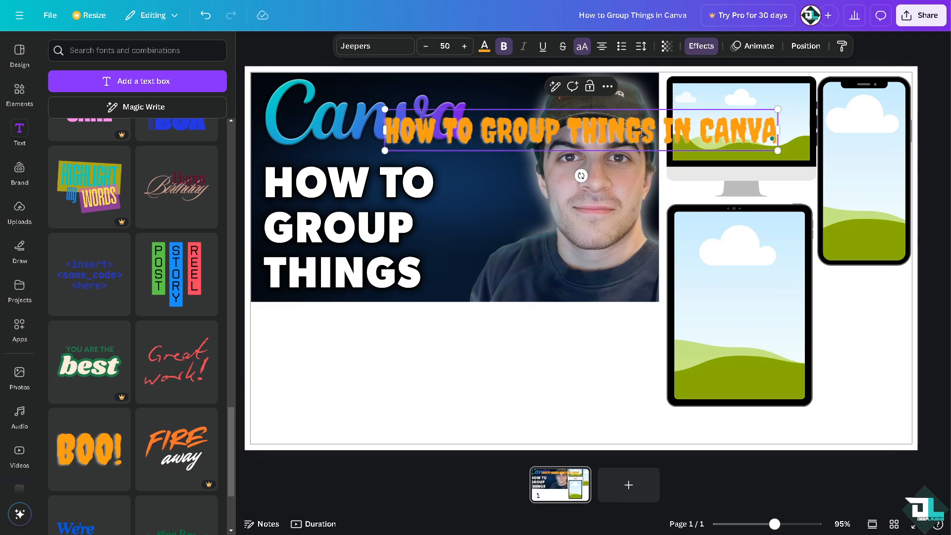
left_click(543, 378)
left_click_drag(578, 135, 451, 358)
- Apply an Outline effect to the title text with a dark colour and thickness 106
left_click(707, 49)
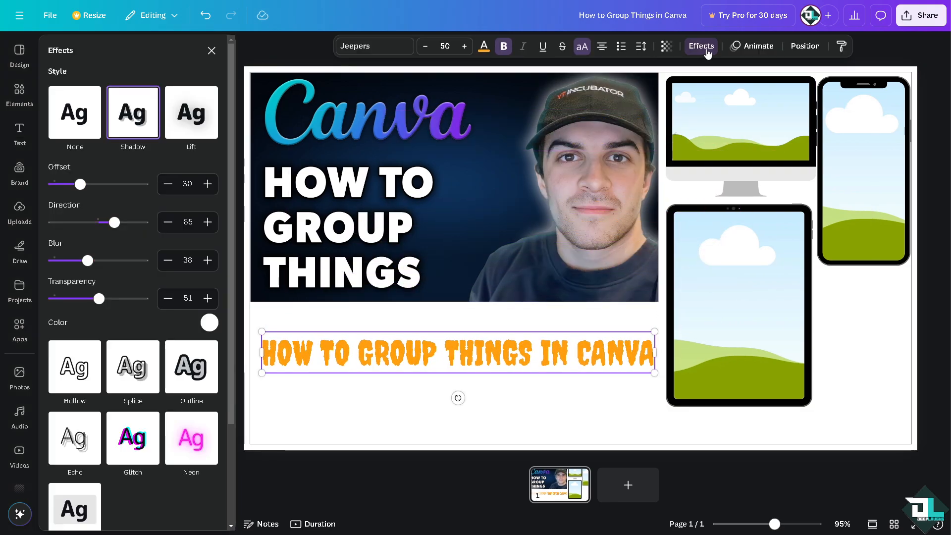
left_click(189, 372)
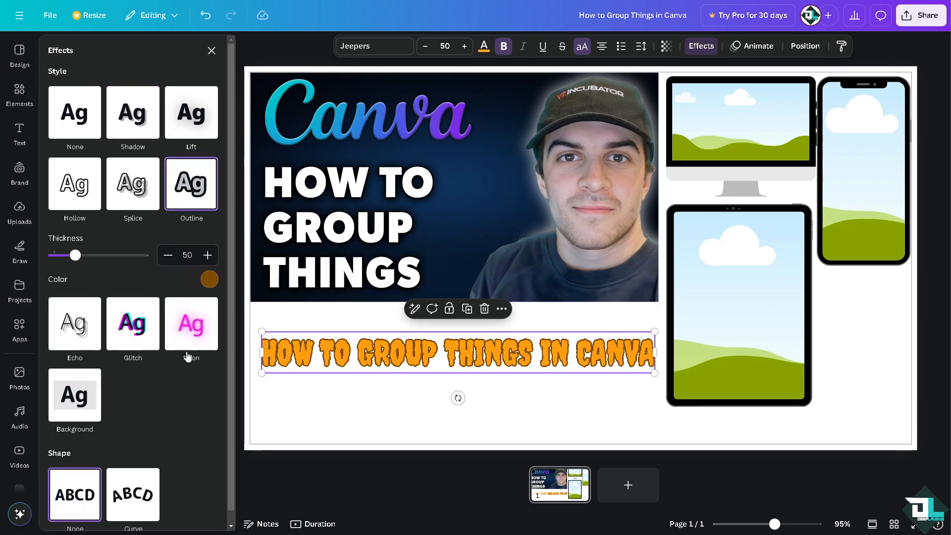
left_click(209, 279)
left_click(89, 337)
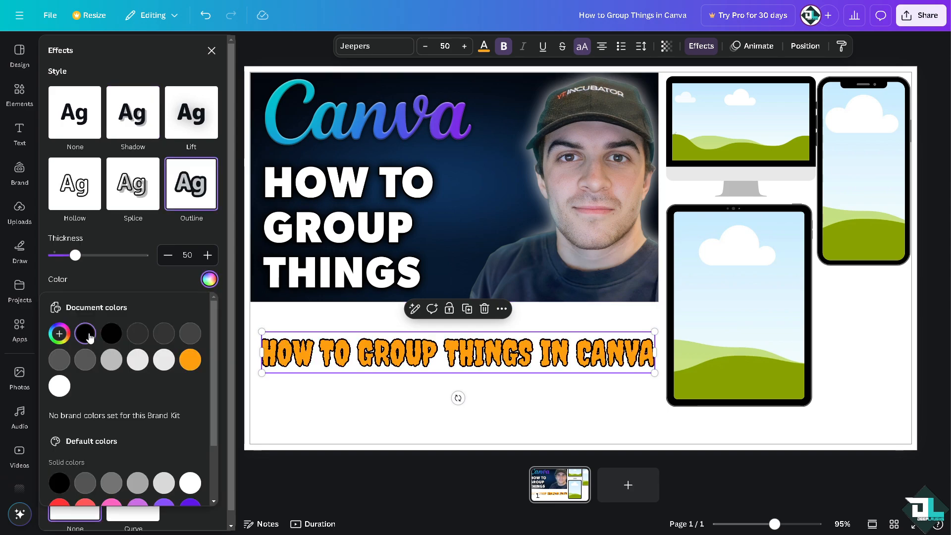
left_click_drag(99, 264, 102, 263)
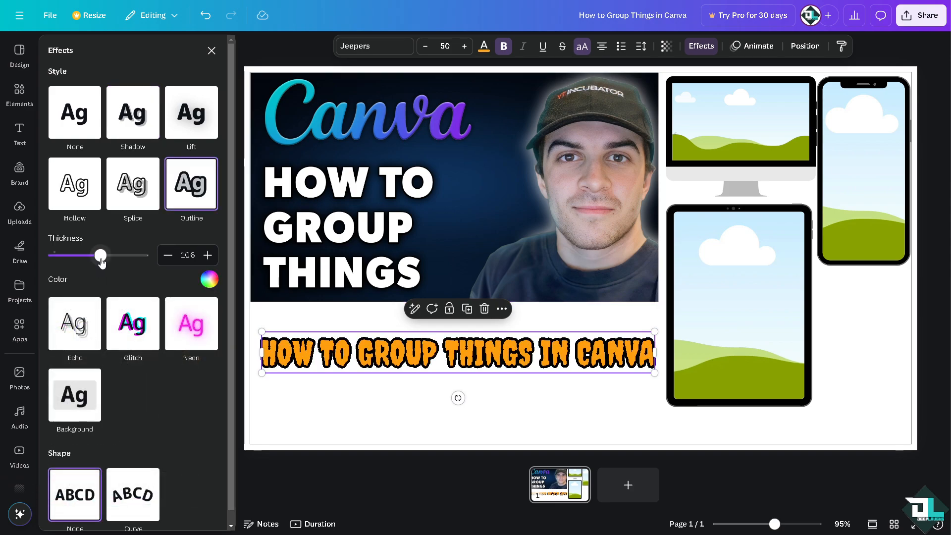
left_click(855, 418)
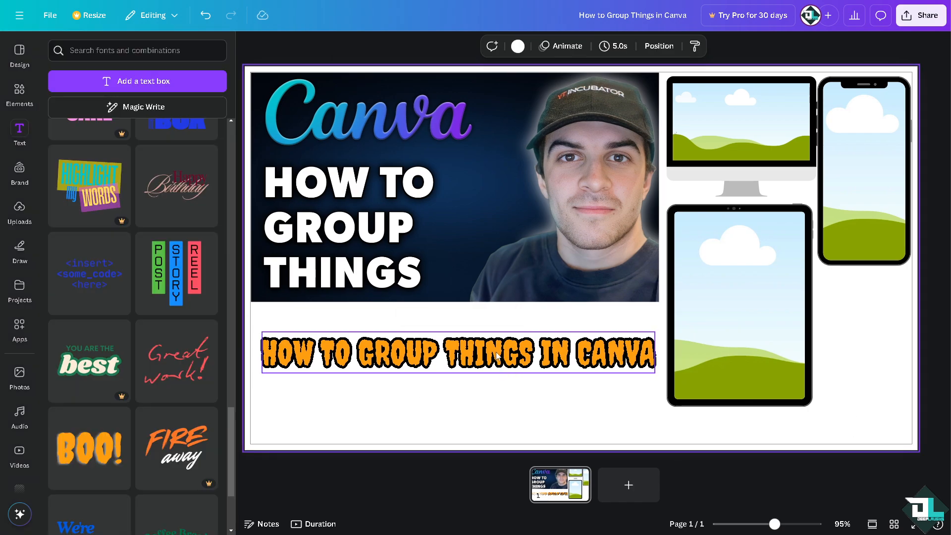
- Nudge the title text up slightly beneath the thumbnail
left_click_drag(477, 352, 474, 331)
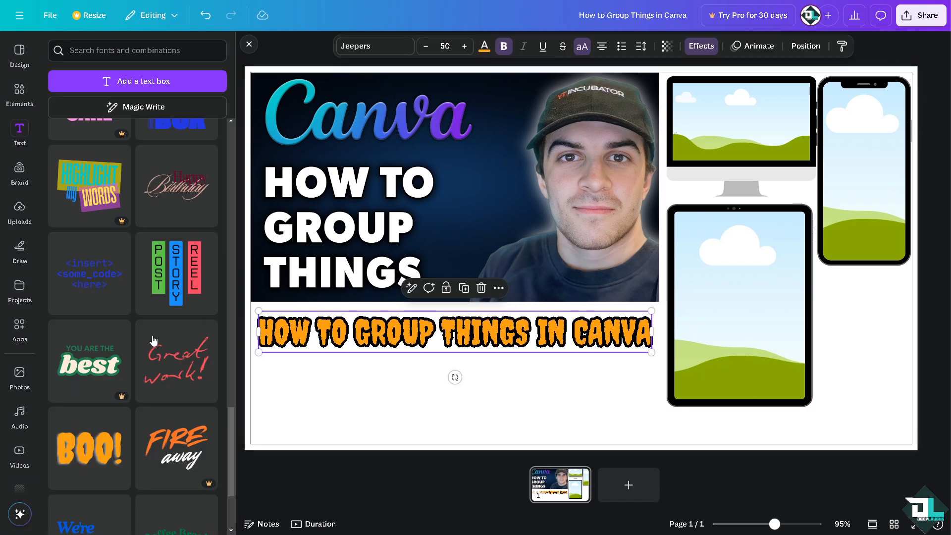
left_click(353, 406)
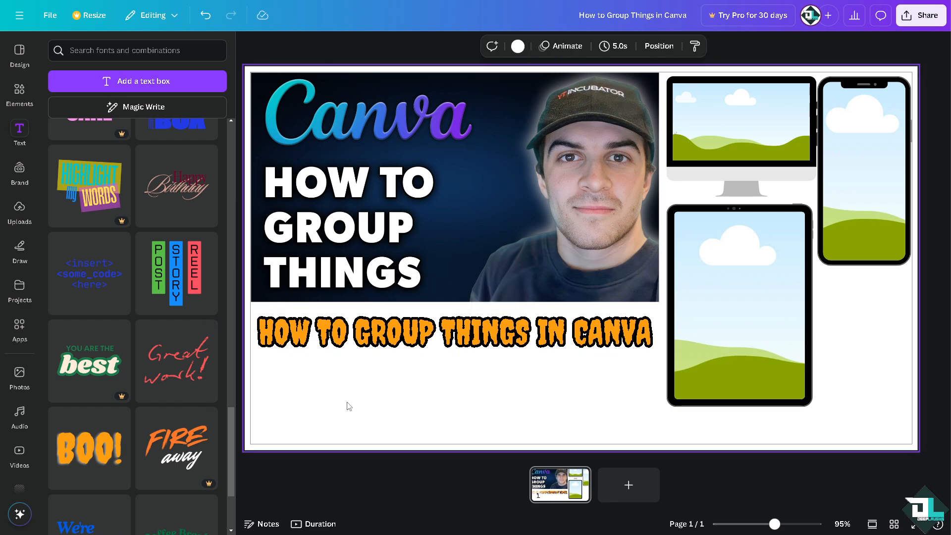
- Fill the tablet frame with a spices video and the monitor frame with a group-of-people video
left_click(20, 454)
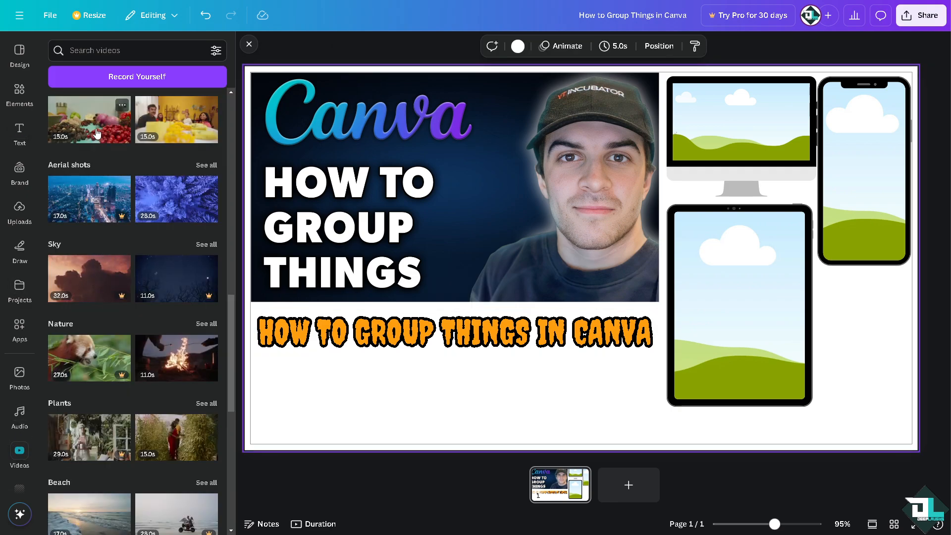
left_click_drag(96, 133, 728, 272)
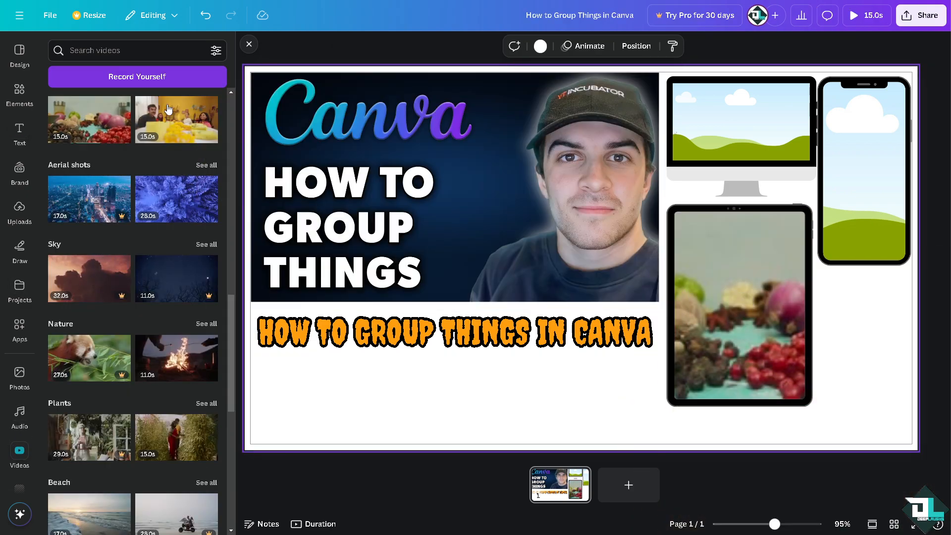
left_click_drag(169, 109, 741, 122)
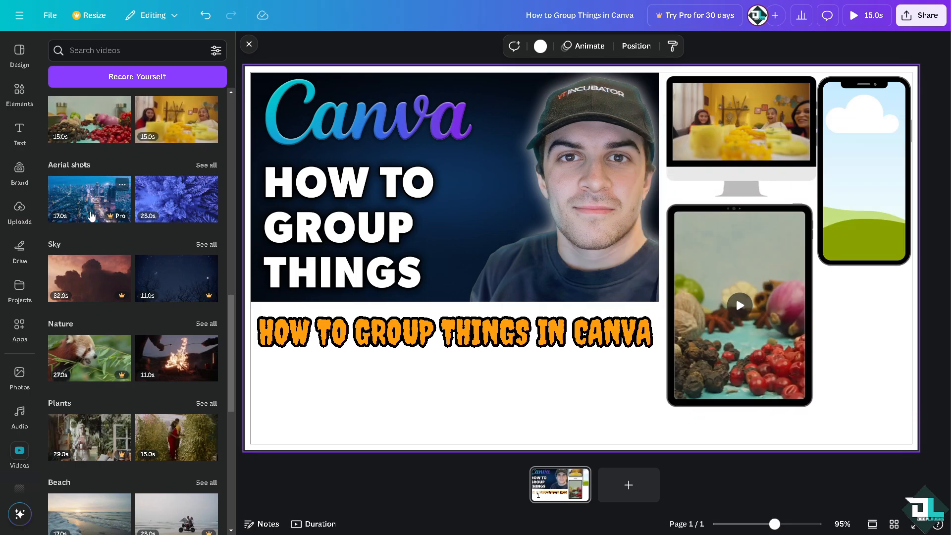
- Replace the monitor frame's video with the people video of a woman under a blossoming tree
scroll(99, 248, "down", 2)
scroll(168, 211, "up", 10)
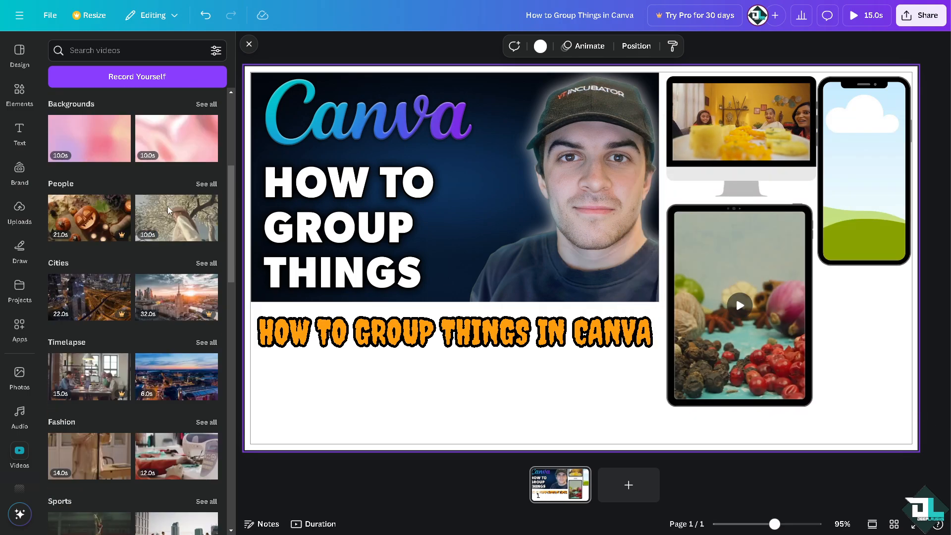
scroll(168, 210, "up", 5)
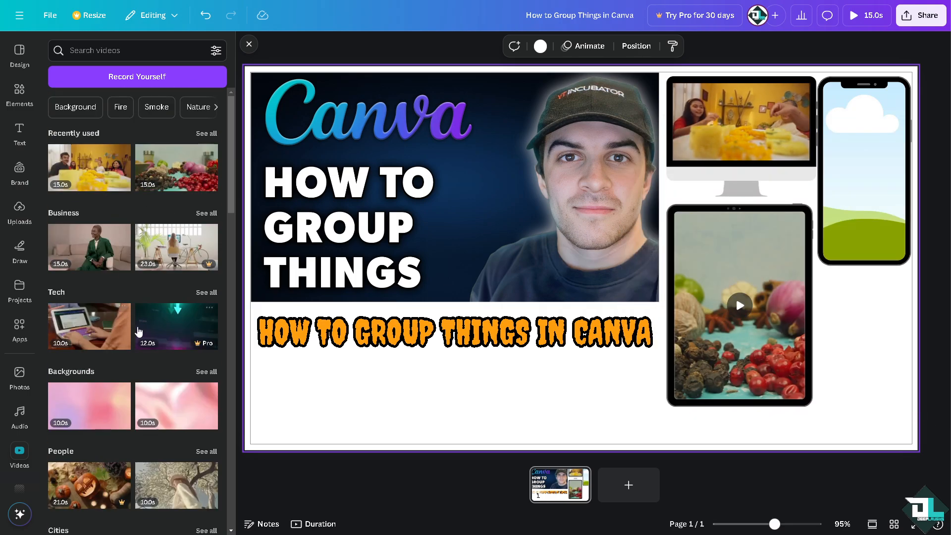
left_click_drag(176, 485, 682, 120)
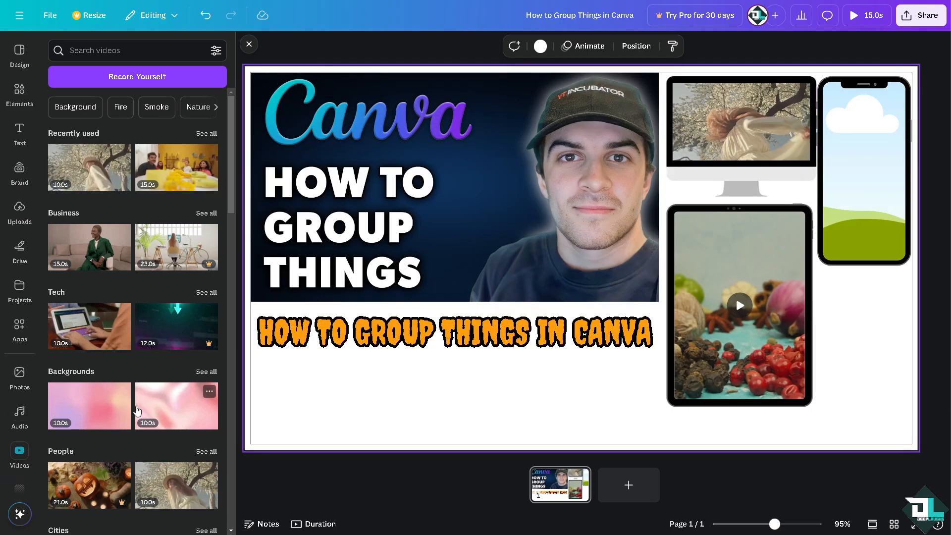
- Fill the phone frame with the first Fashion video of a woman standing by a camera
scroll(137, 411, "down", 4)
scroll(145, 395, "down", 3)
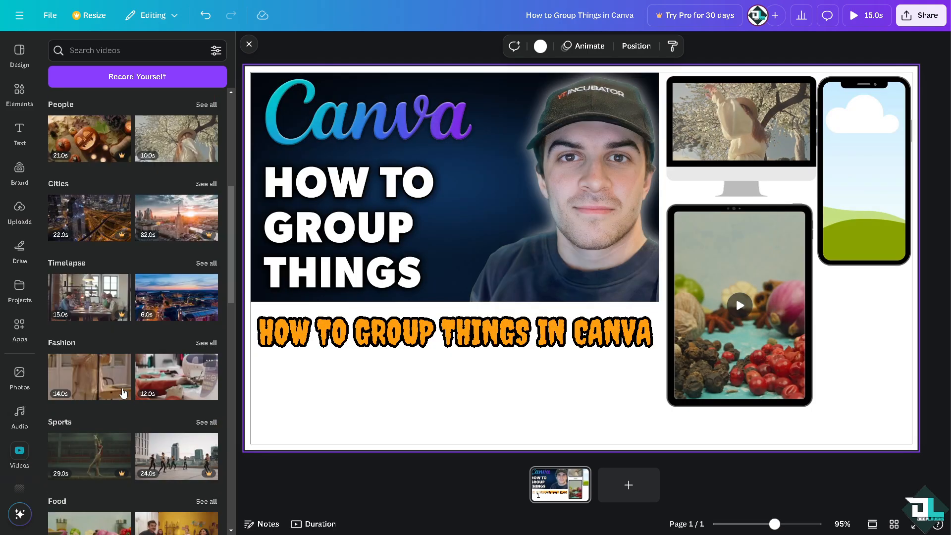
left_click_drag(123, 393, 835, 213)
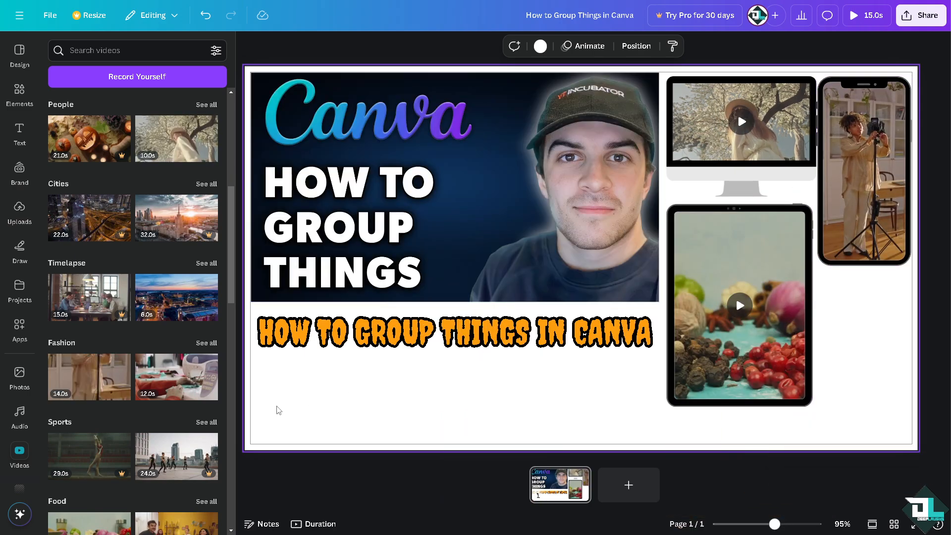
- Apply the earth-at-night image as the page background
scroll(20, 421, "down", 4)
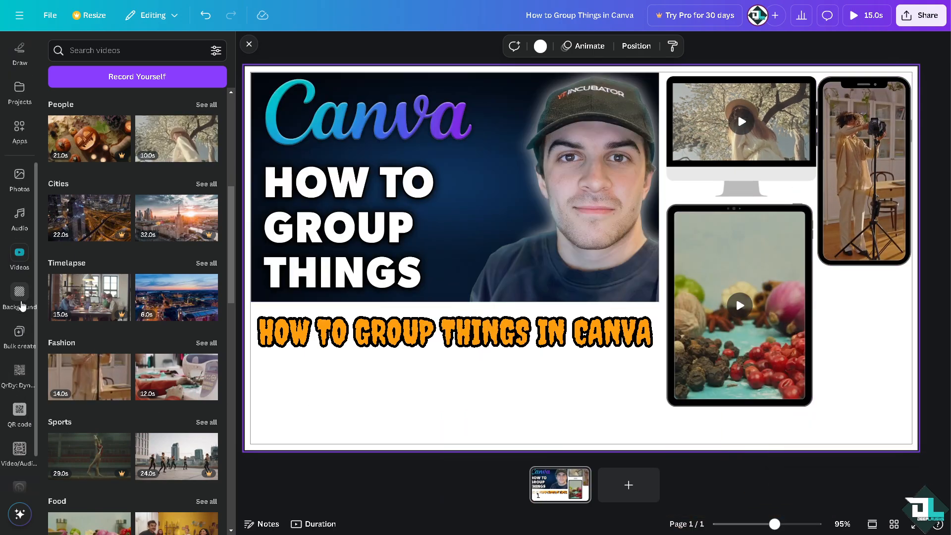
left_click(22, 306)
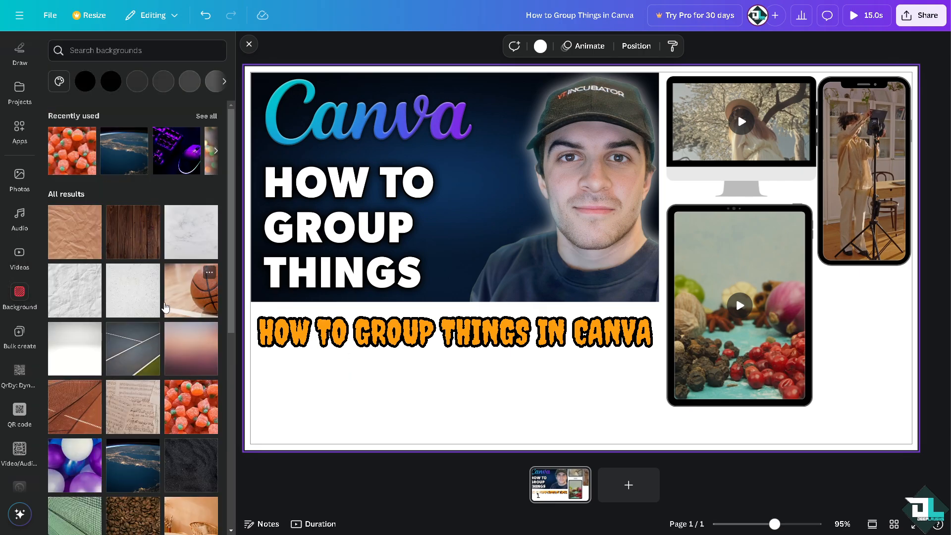
left_click(129, 164)
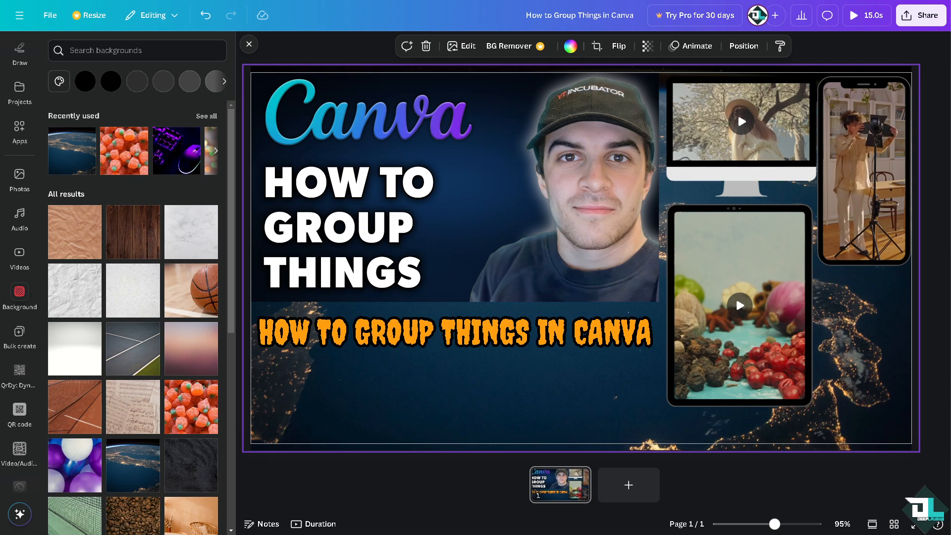
- Select the thumbnail, title text and all three device frames and group them together
left_click(250, 45)
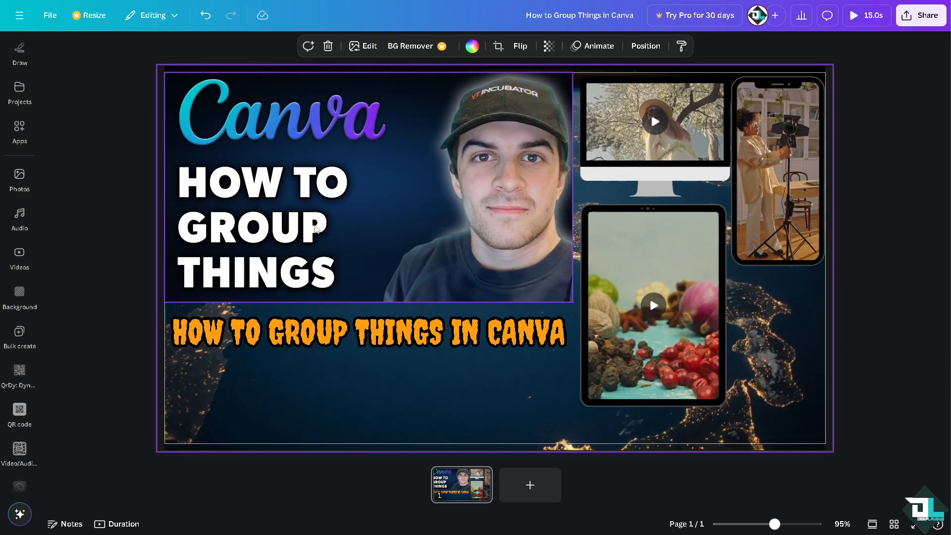
left_click(276, 123)
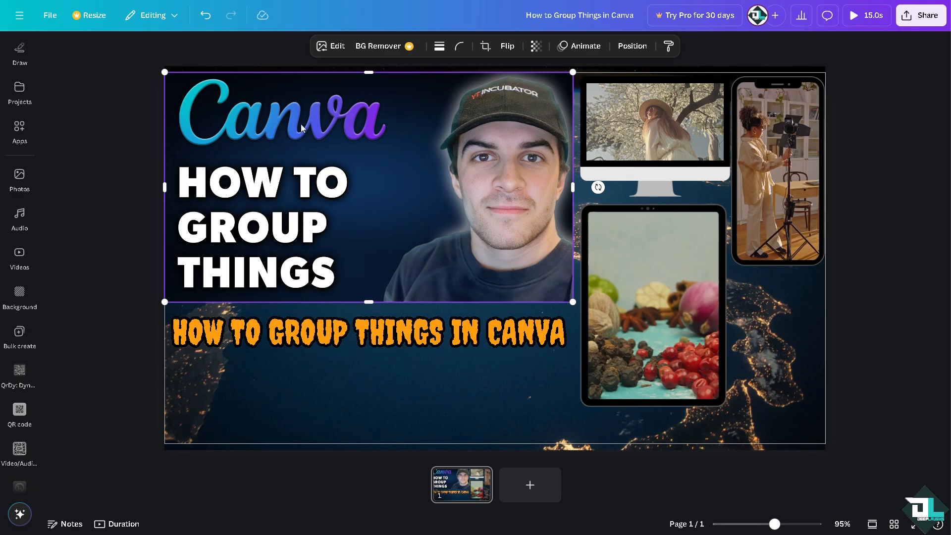
left_click(303, 339, "shift")
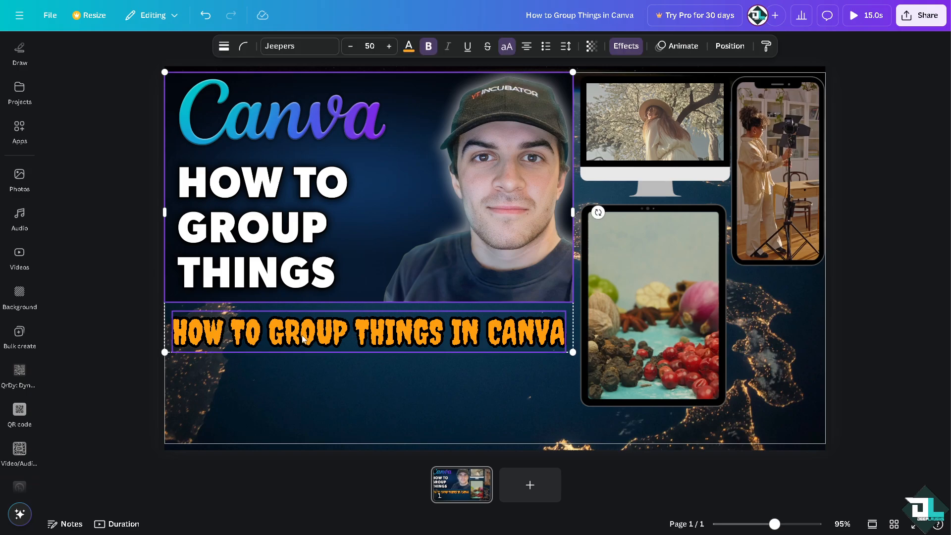
left_click(640, 128, "shift")
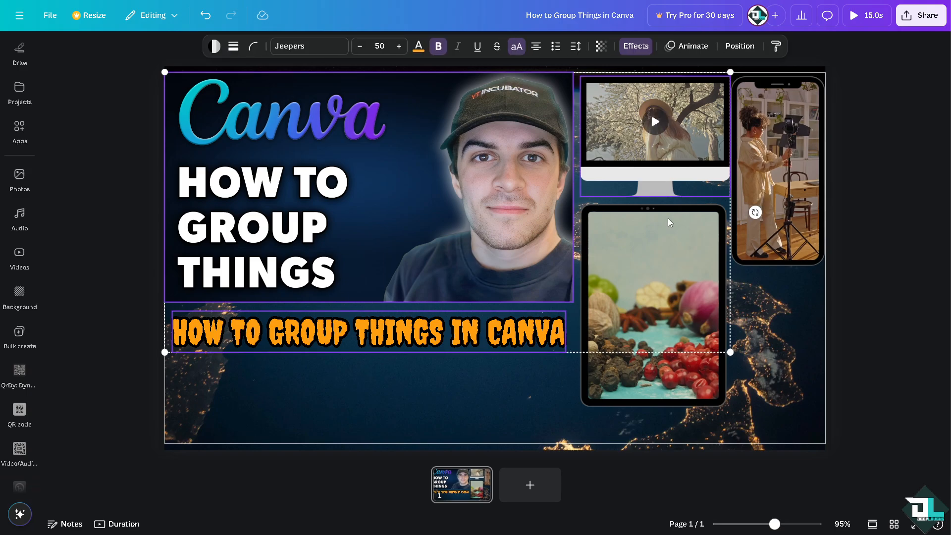
left_click(658, 260, "shift")
left_click(797, 154, "shift")
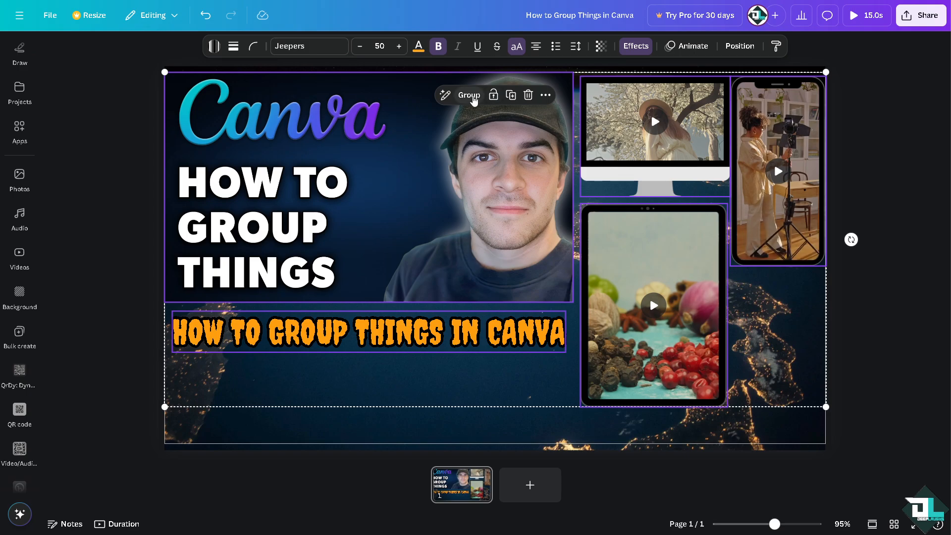
left_click(469, 95)
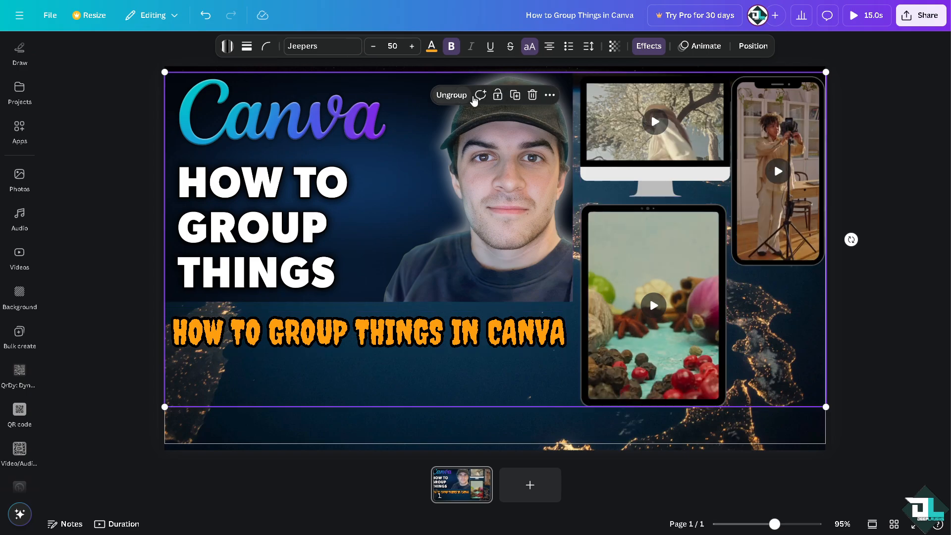
left_click_drag(438, 160, 413, 159)
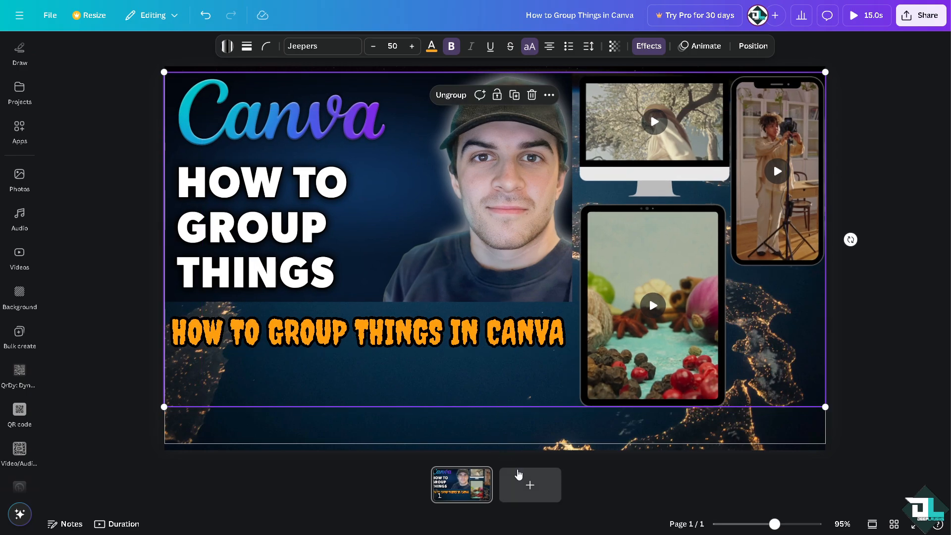
- Add a second page and paste a copy of the grouped design onto it
left_click(525, 478)
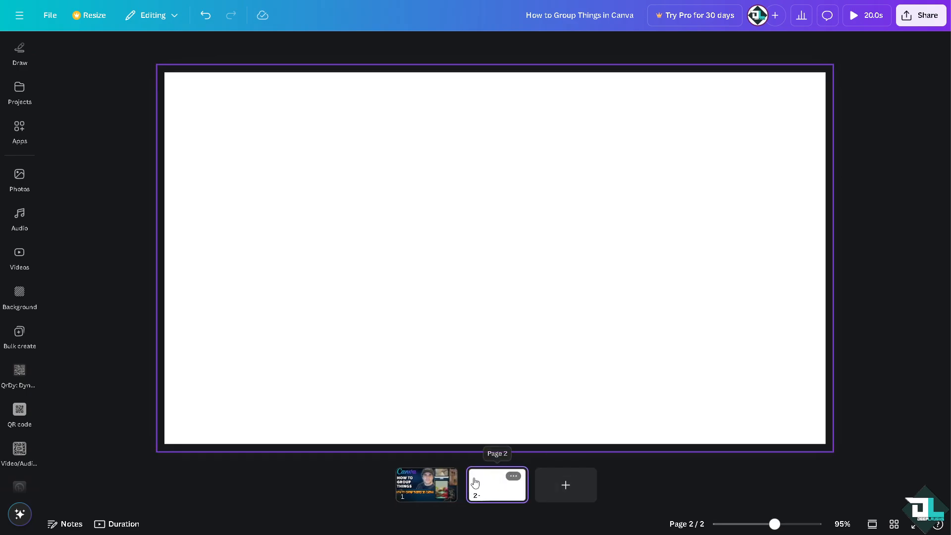
left_click(426, 482)
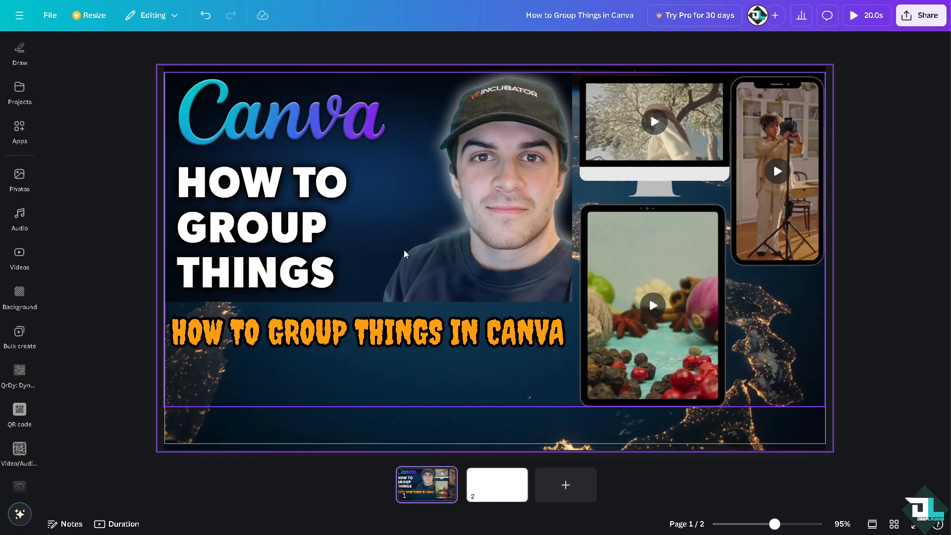
right_click(385, 169)
left_click(414, 184)
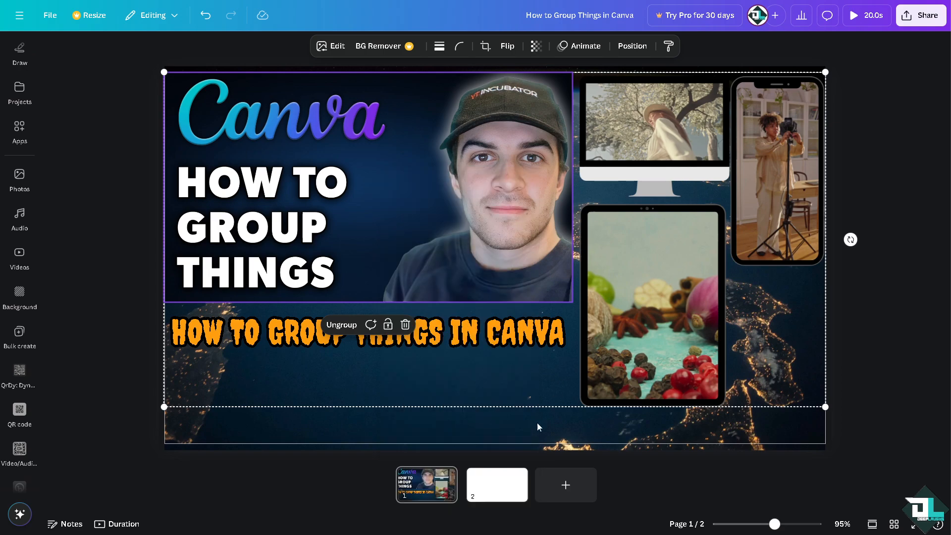
left_click(504, 484)
right_click(423, 208)
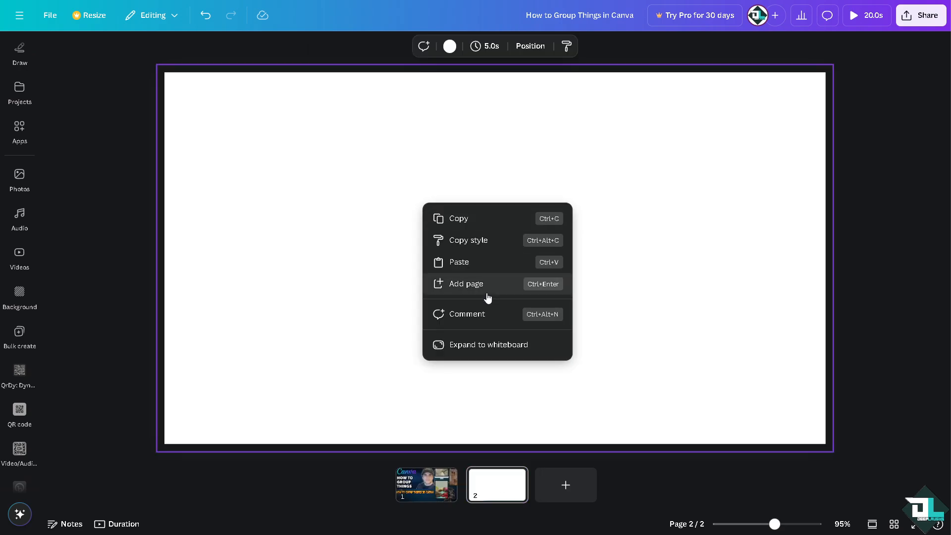
left_click(465, 262)
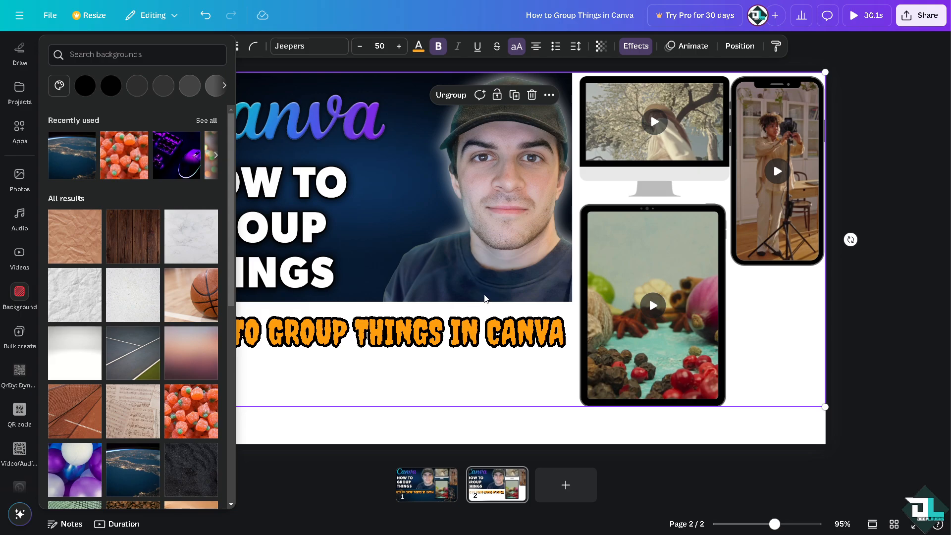
- Ungroup the copy on page 2 and move the title text and thumbnail image independently
left_click(313, 434)
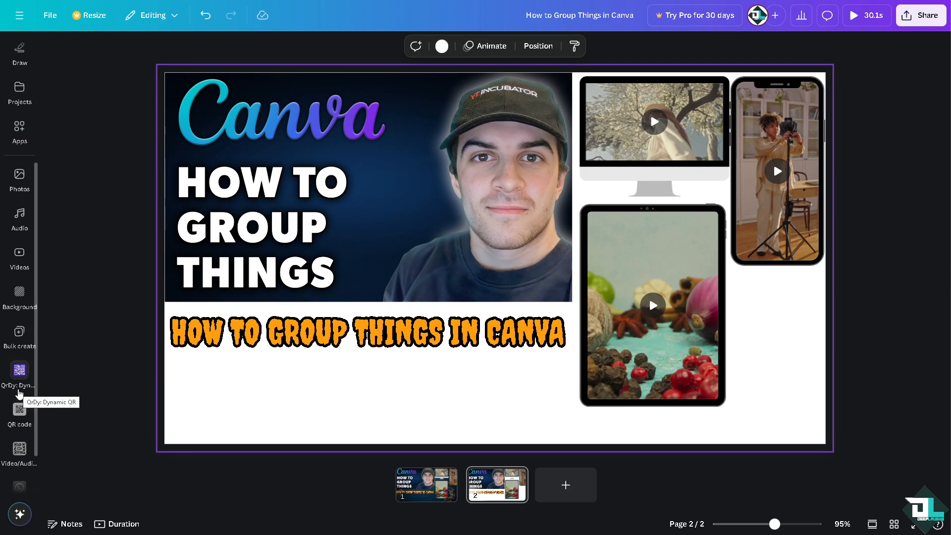
left_click(272, 340)
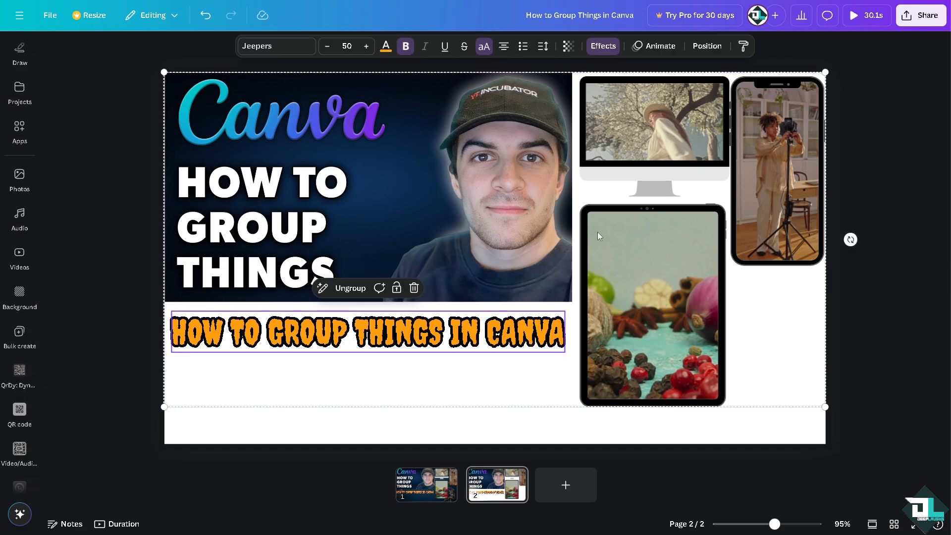
left_click(359, 284)
left_click(344, 361)
left_click_drag(368, 311, 407, 261)
left_click_drag(419, 151, 535, 210)
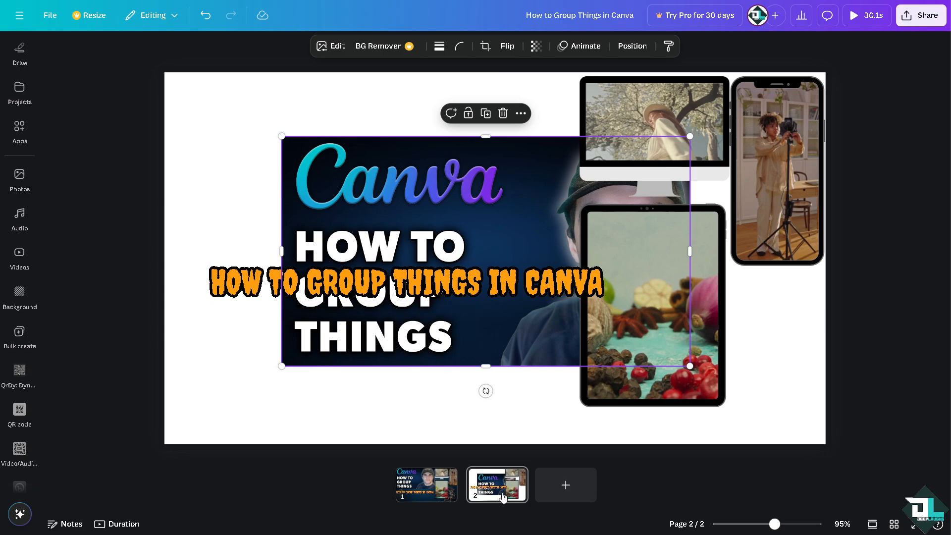
- Return to page 1 and preview the design in full-screen playback
left_click(427, 483)
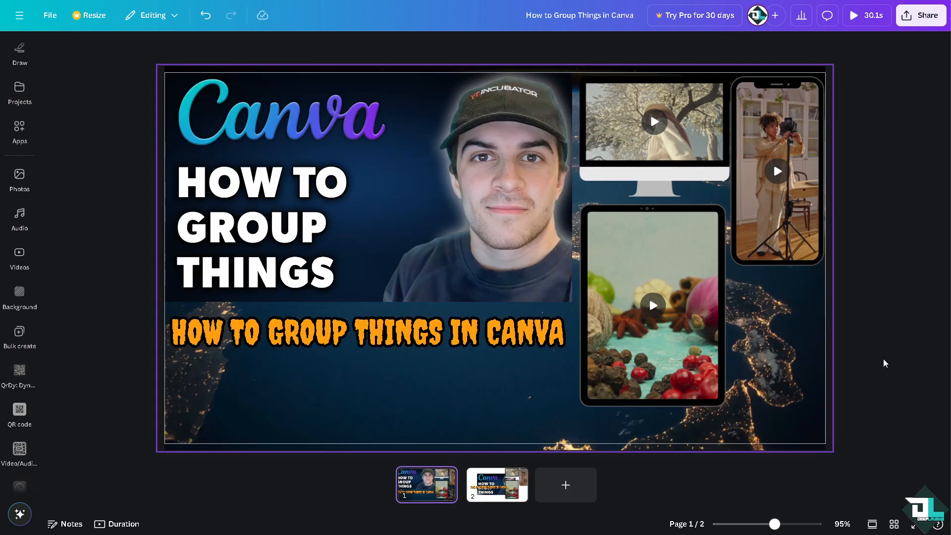
left_click(866, 15)
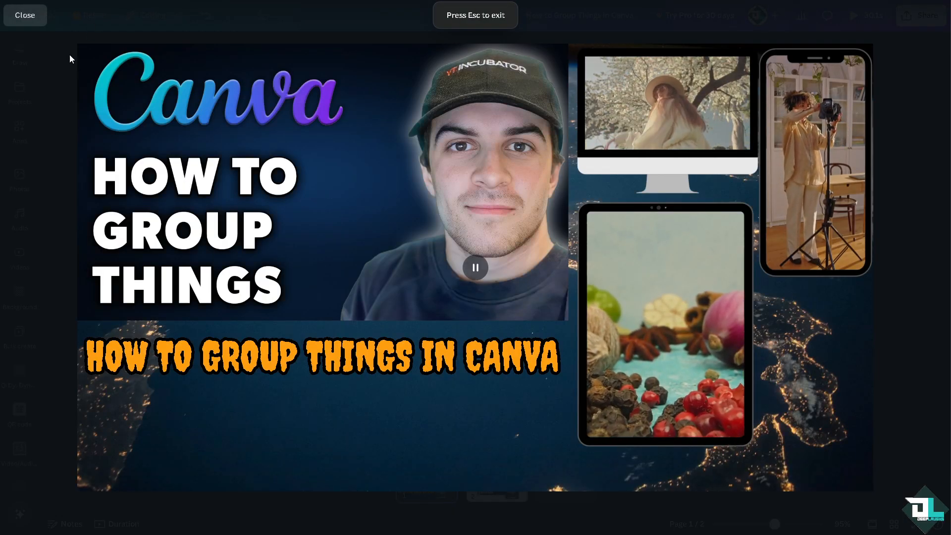
left_click(33, 19)
- Open the download options from the share menu and review the available file types
left_click(921, 16)
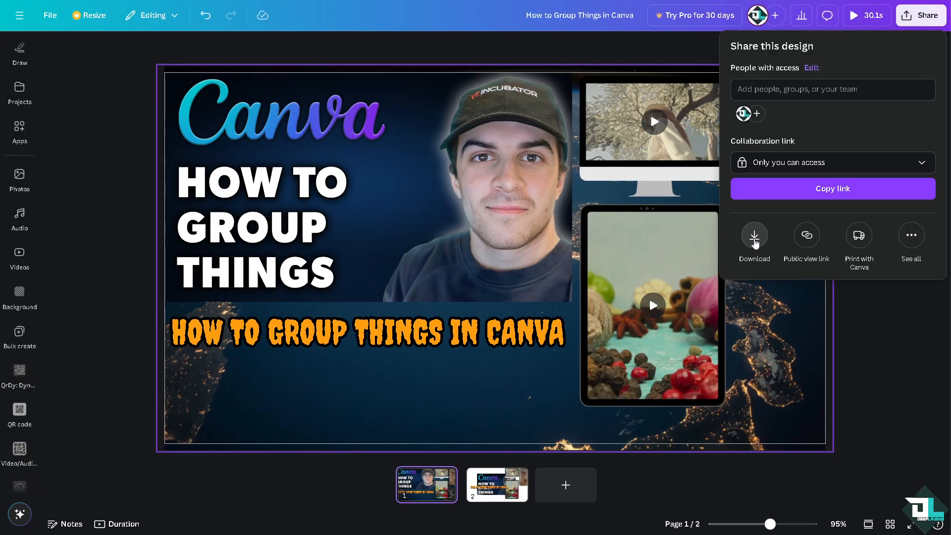
left_click(754, 237)
left_click(797, 93)
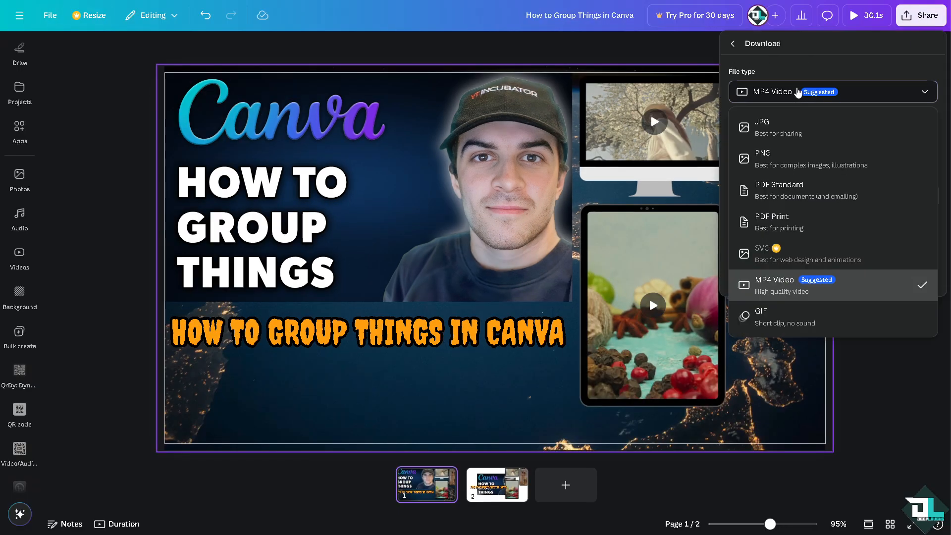
left_click(734, 43)
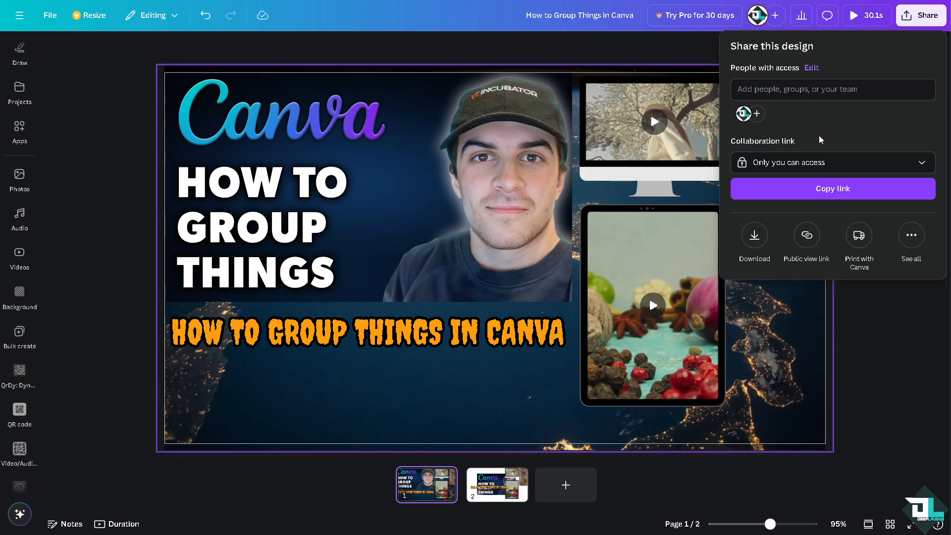